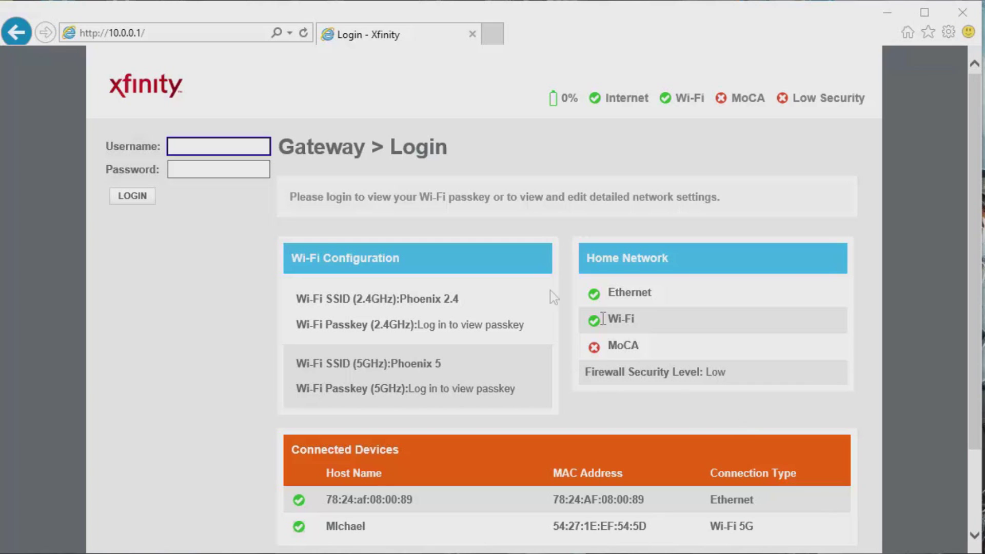
Step: Bring the browser showing the gateway login page at 10.0.0.1 into focus
{"action": "left_click", "coordinate": [226, 238]}
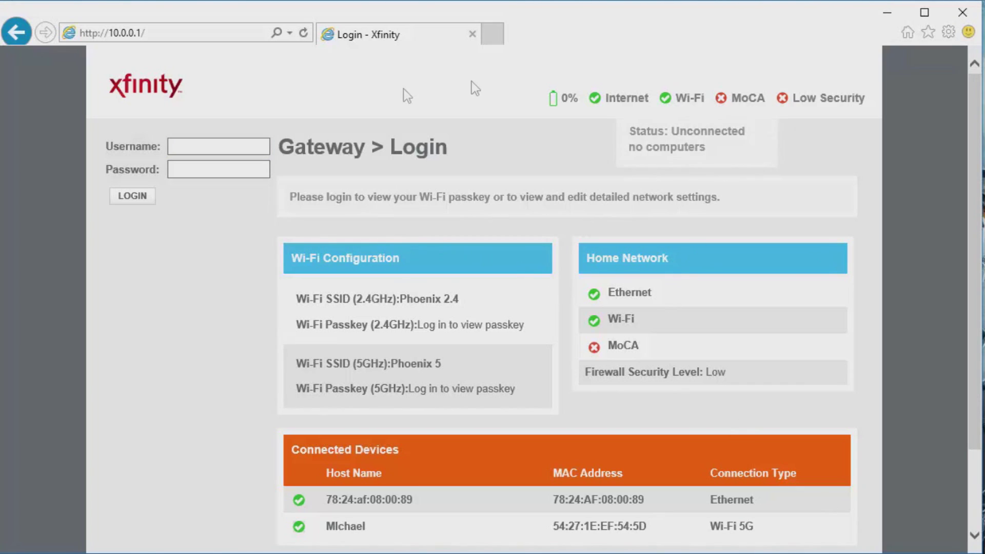
Step: Re-enter 10.0.0.1 in the browser address bar
{"action": "left_click", "coordinate": [230, 36]}
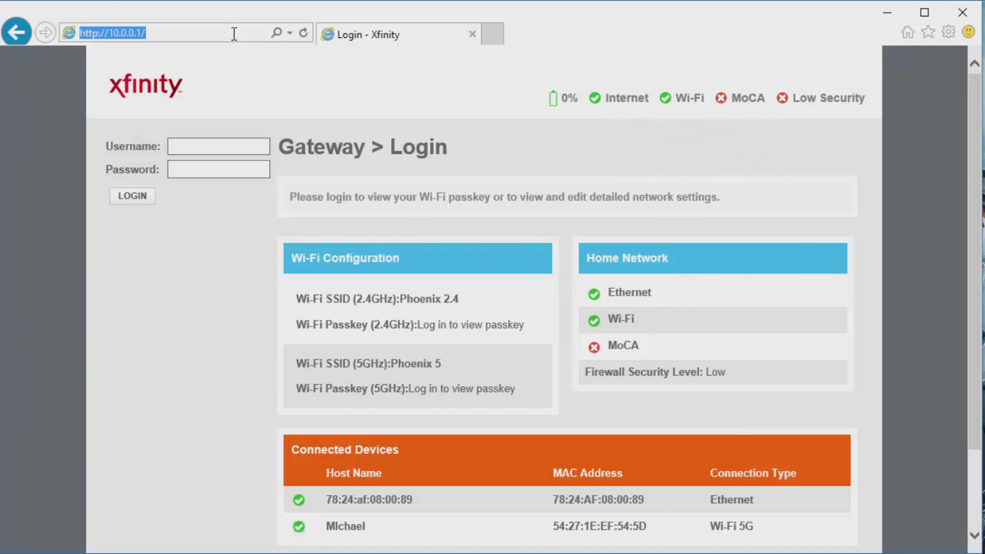
{"action": "left_click", "coordinate": [236, 36]}
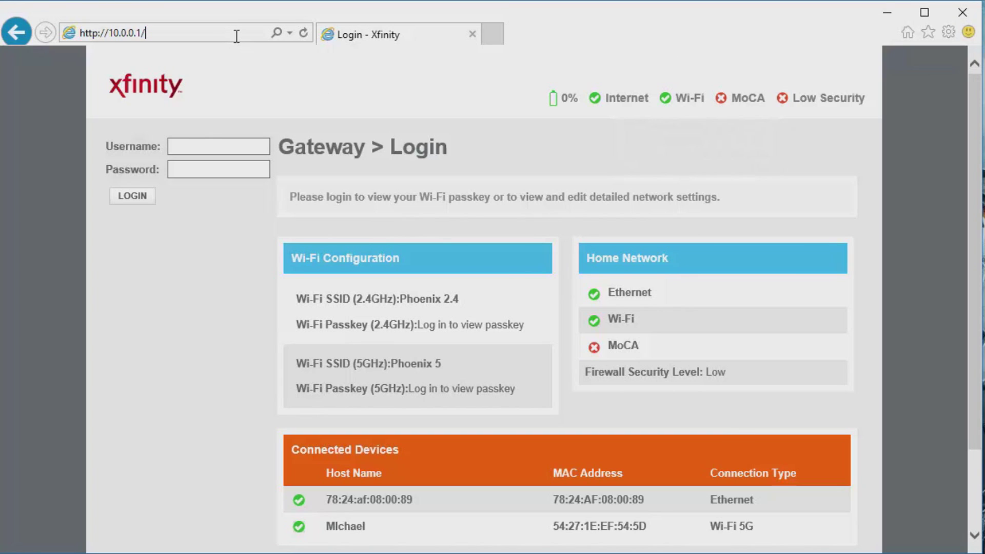
{"action": "left_click", "coordinate": [237, 36]}
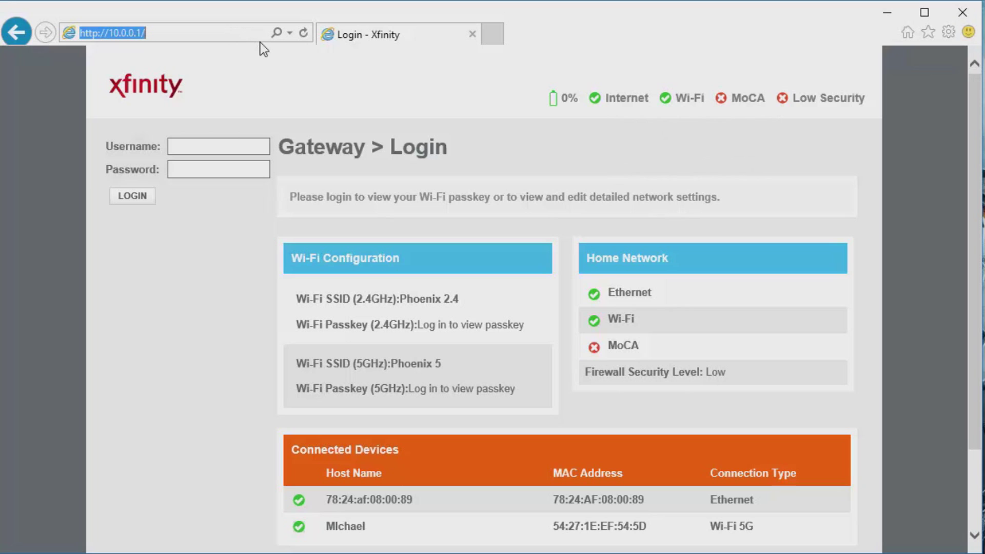
{"action": "type", "text": "10.0.0.1"}
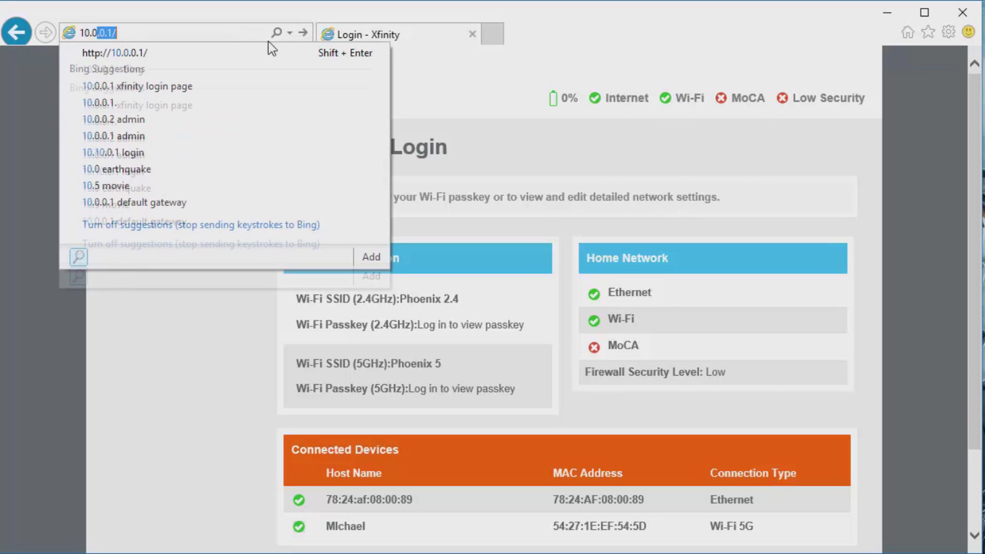
{"action": "left_click", "coordinate": [260, 346]}
Step: Log in with username admin and the gateway's administrator password
{"action": "left_click", "coordinate": [246, 142]}
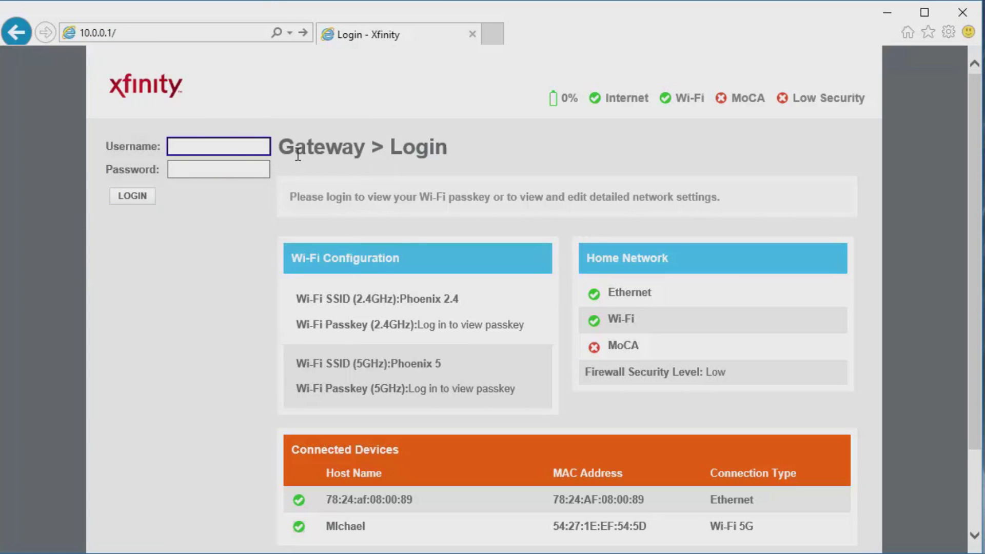
{"action": "type", "text": "admin"}
{"action": "key", "text": "Tab"}
{"action": "type", "text": "passwor"}
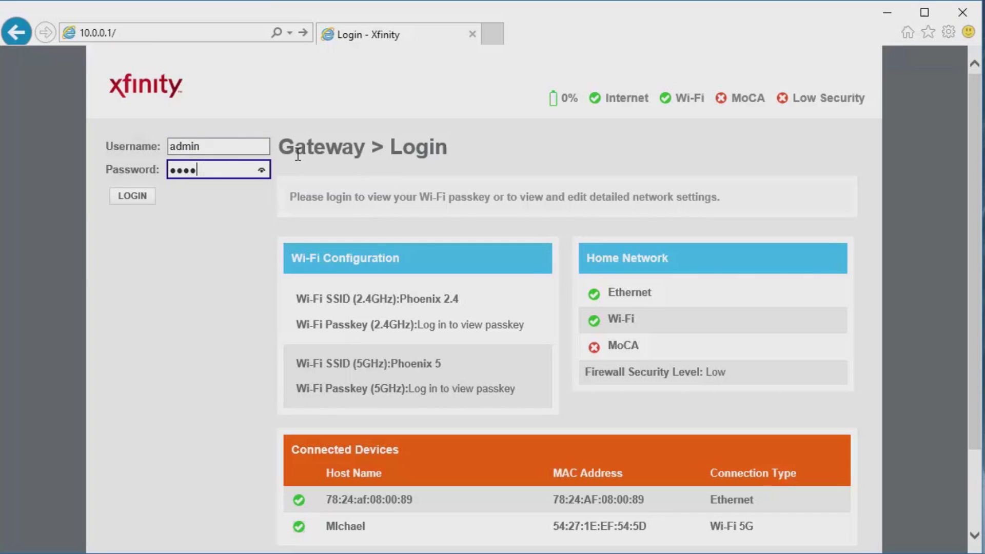
{"action": "key", "text": "ctrl+a"}
{"action": "key", "text": "BackSpace"}
{"action": "type", "text": "password"}
{"action": "key", "text": "Tab"}
{"action": "key", "text": "Return"}
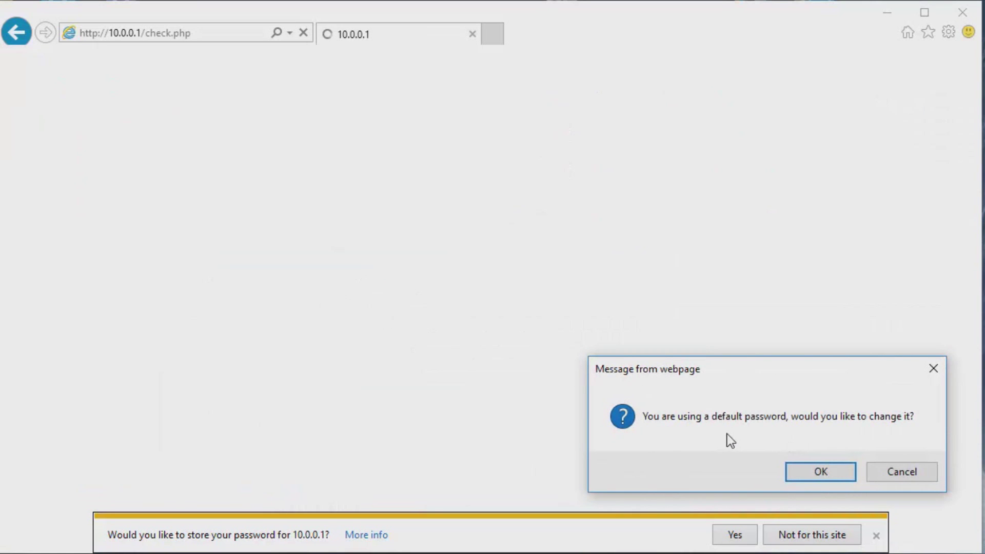
Step: Decline the default-password change prompt and the browser's offer to store the password
{"action": "left_click", "coordinate": [885, 469]}
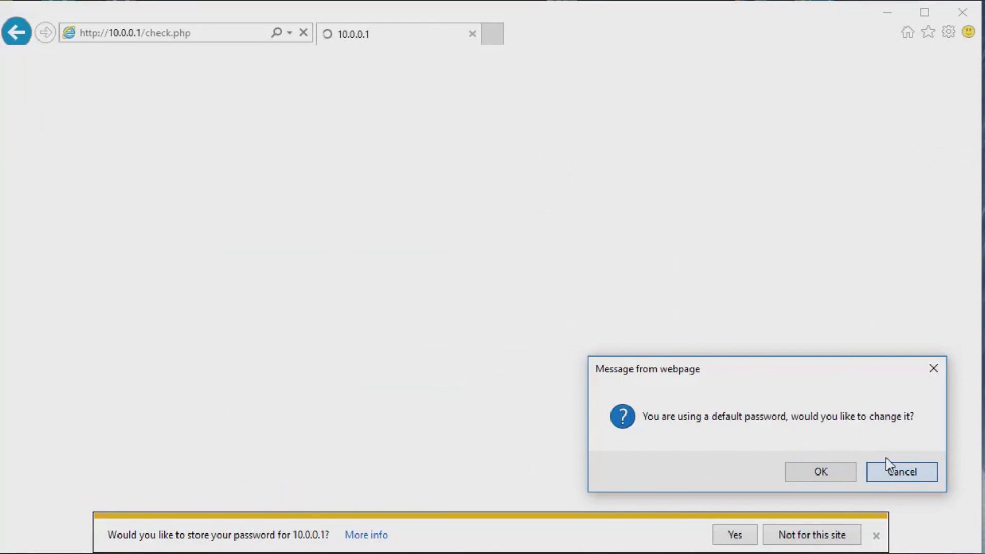
{"action": "left_click", "coordinate": [876, 535]}
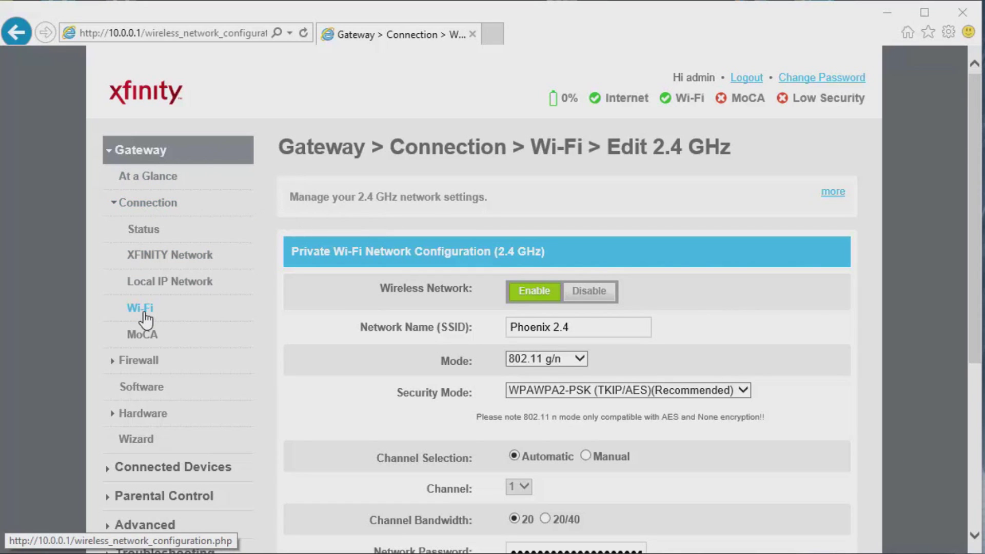
Step: Review the 2.4 GHz settings: network name Phoenix 2.4 and its masked password
{"action": "scroll", "coordinate": [311, 317], "scroll_direction": "down", "scroll_amount": 2}
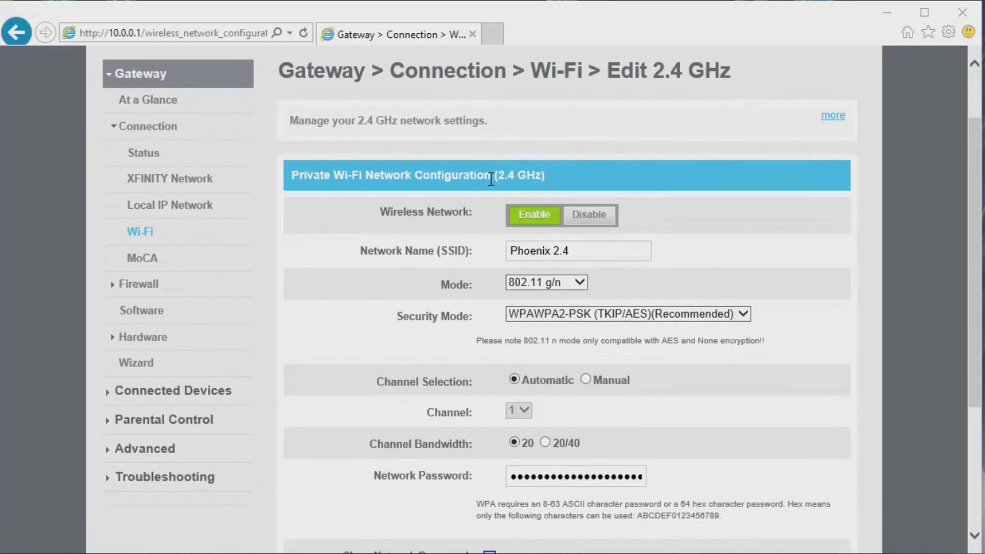
{"action": "left_click_drag", "start_coordinate": [515, 175], "coordinate": [539, 174]}
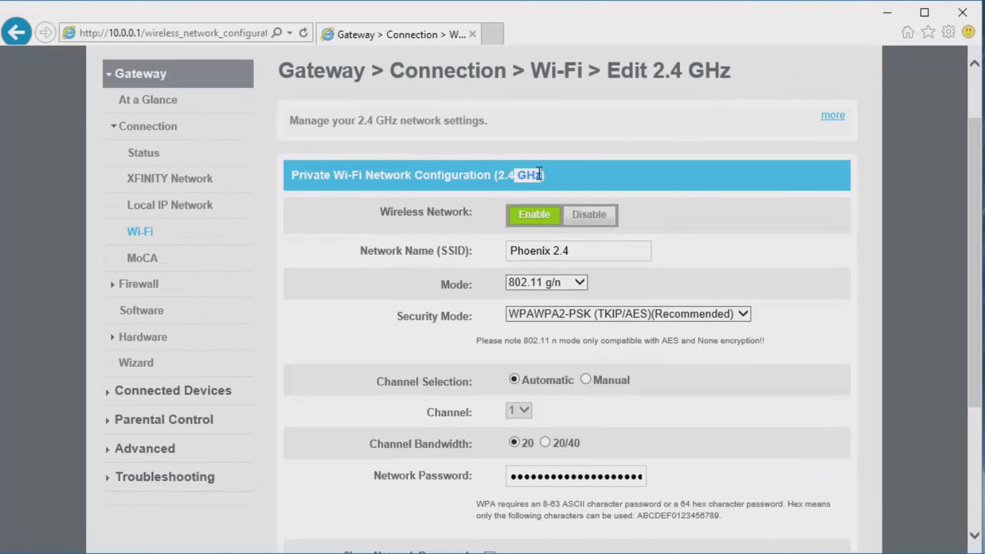
{"action": "left_click", "coordinate": [410, 243]}
{"action": "left_click_drag", "start_coordinate": [530, 251], "coordinate": [584, 241]}
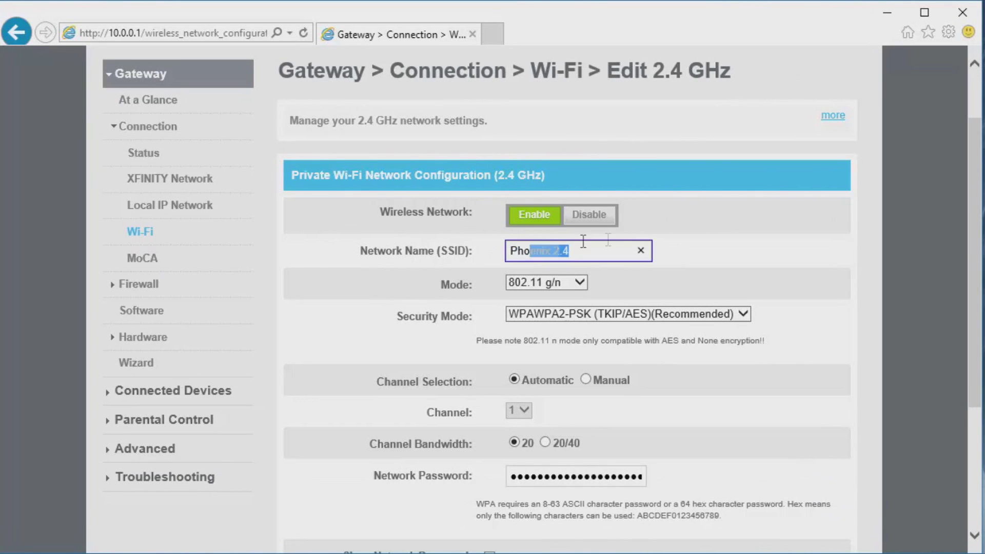
{"action": "left_click", "coordinate": [465, 254]}
{"action": "left_click", "coordinate": [499, 254]}
{"action": "left_click", "coordinate": [465, 254]}
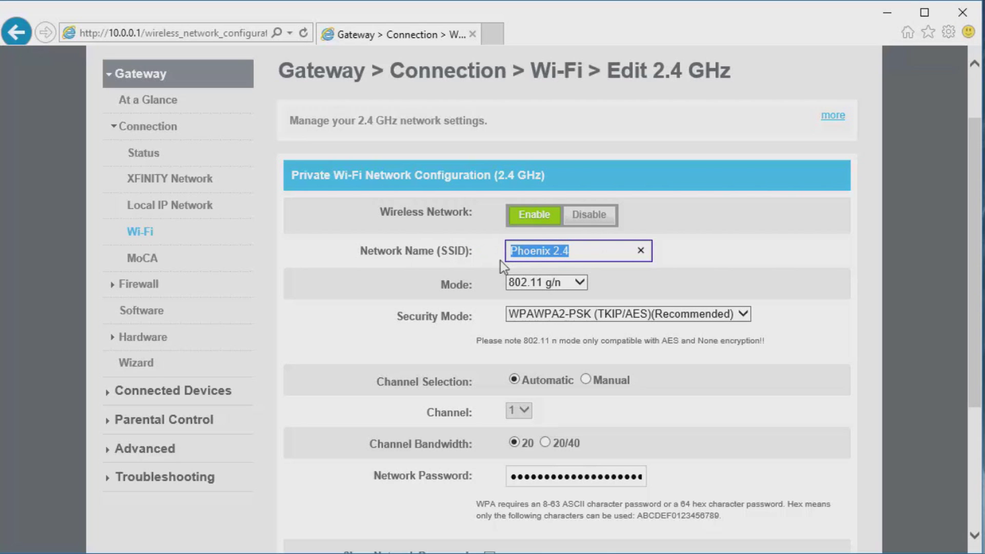
{"action": "scroll", "coordinate": [429, 331], "scroll_direction": "down", "scroll_amount": 3}
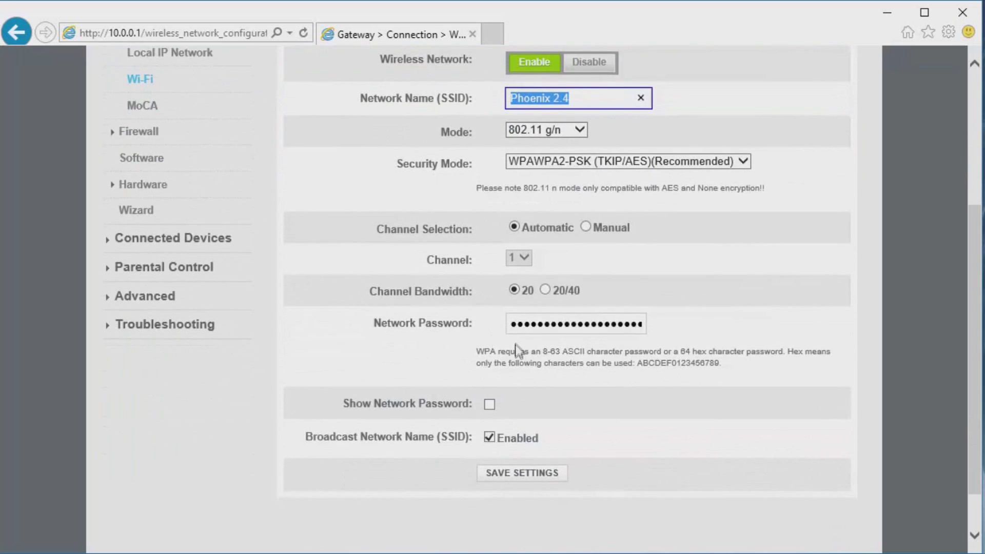
{"action": "mouse_move", "coordinate": [524, 331]}
{"action": "left_mouse_down"}
{"action": "mouse_move", "coordinate": [643, 329]}
{"action": "mouse_move", "coordinate": [516, 329]}
{"action": "left_mouse_up"}
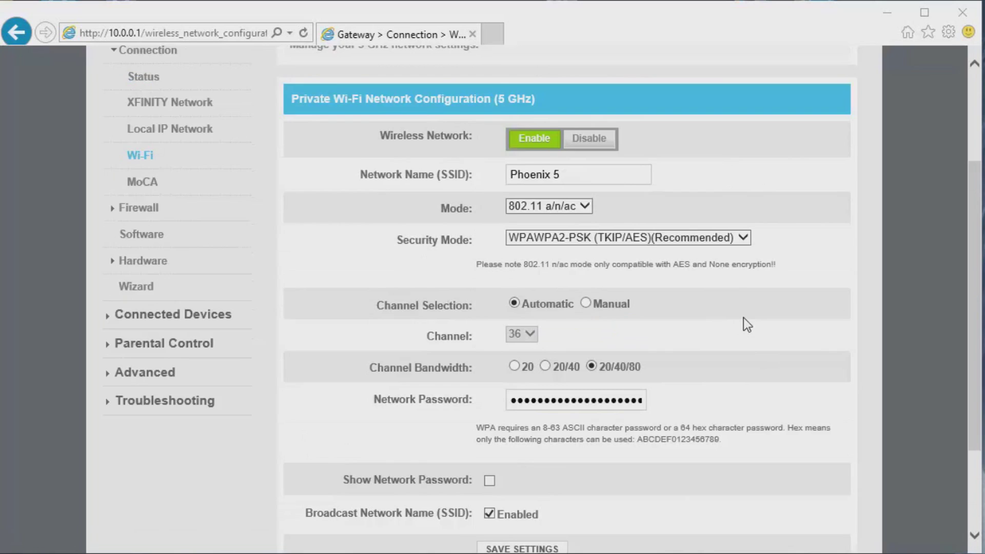
Step: Leave the 5 GHz network name Phoenix 5 unchanged and save the settings
{"action": "scroll", "coordinate": [744, 320], "scroll_direction": "up", "scroll_amount": 1}
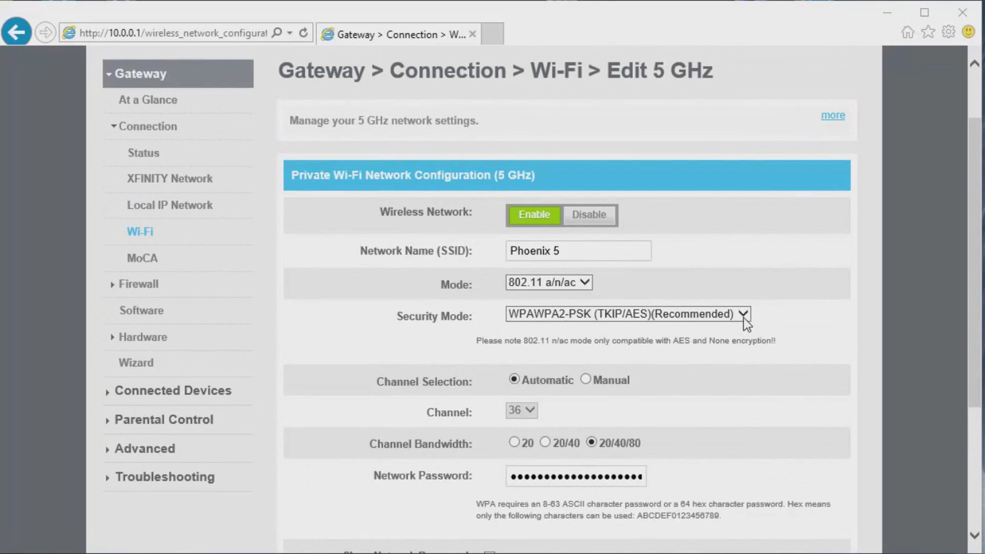
{"action": "left_click", "coordinate": [552, 250]}
{"action": "left_click", "coordinate": [416, 302]}
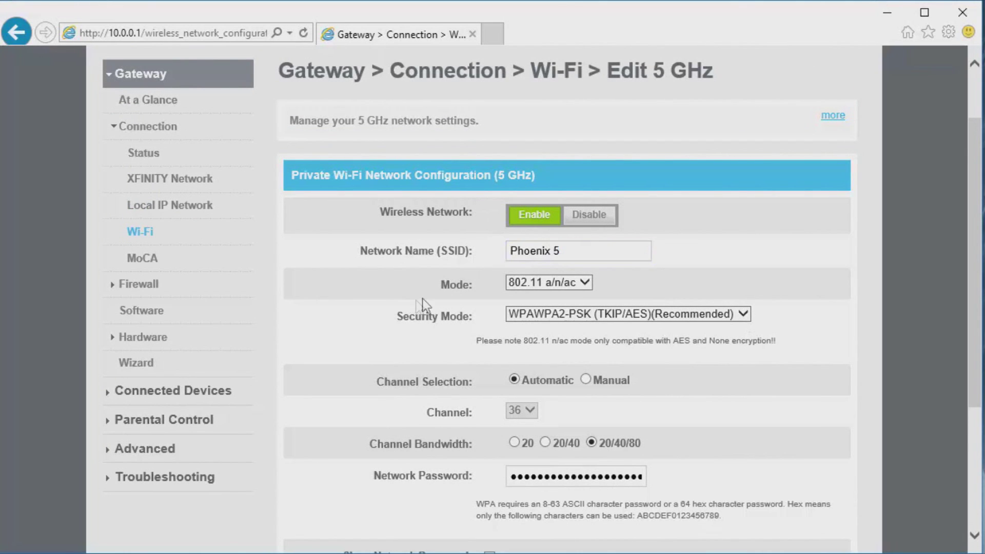
{"action": "scroll", "coordinate": [417, 300], "scroll_direction": "down", "scroll_amount": 4}
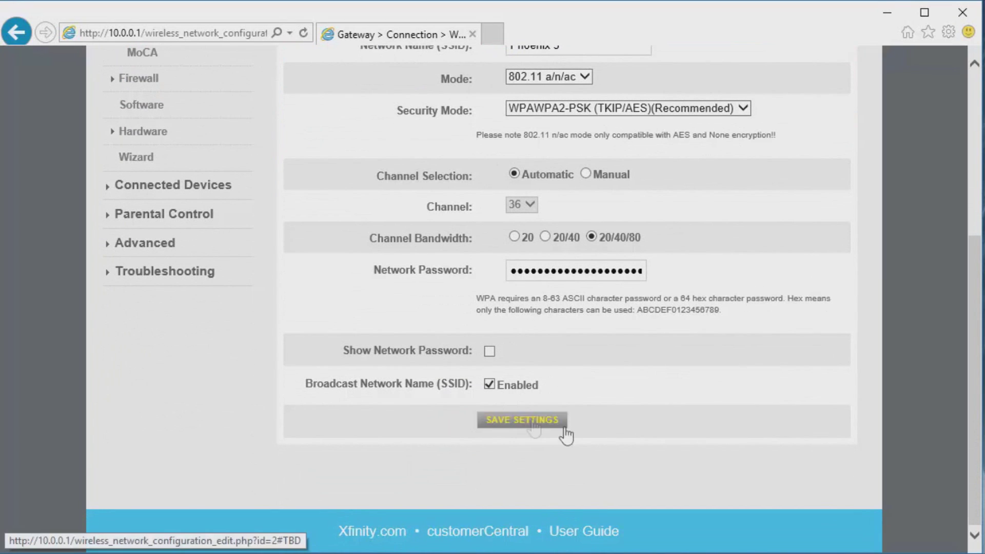
{"action": "left_click", "coordinate": [565, 430]}
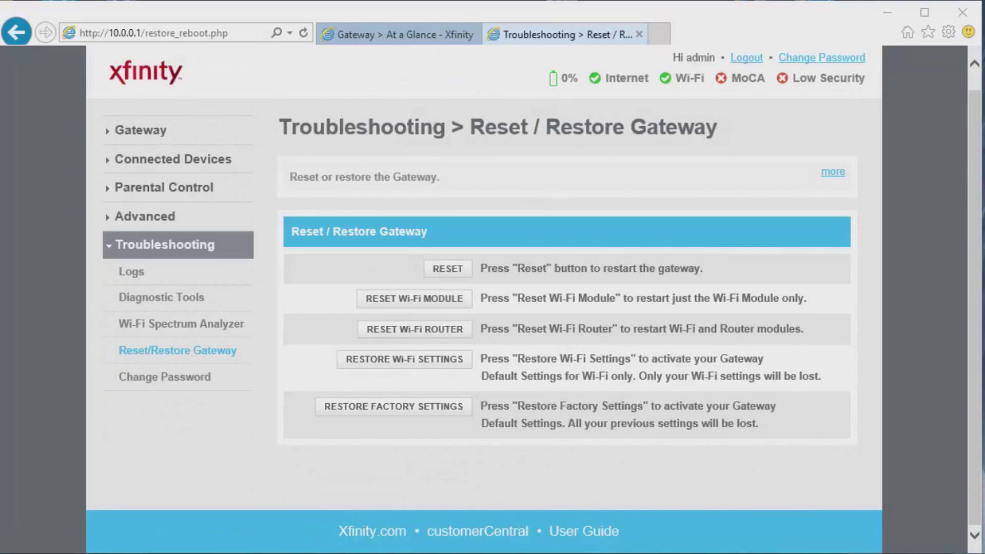